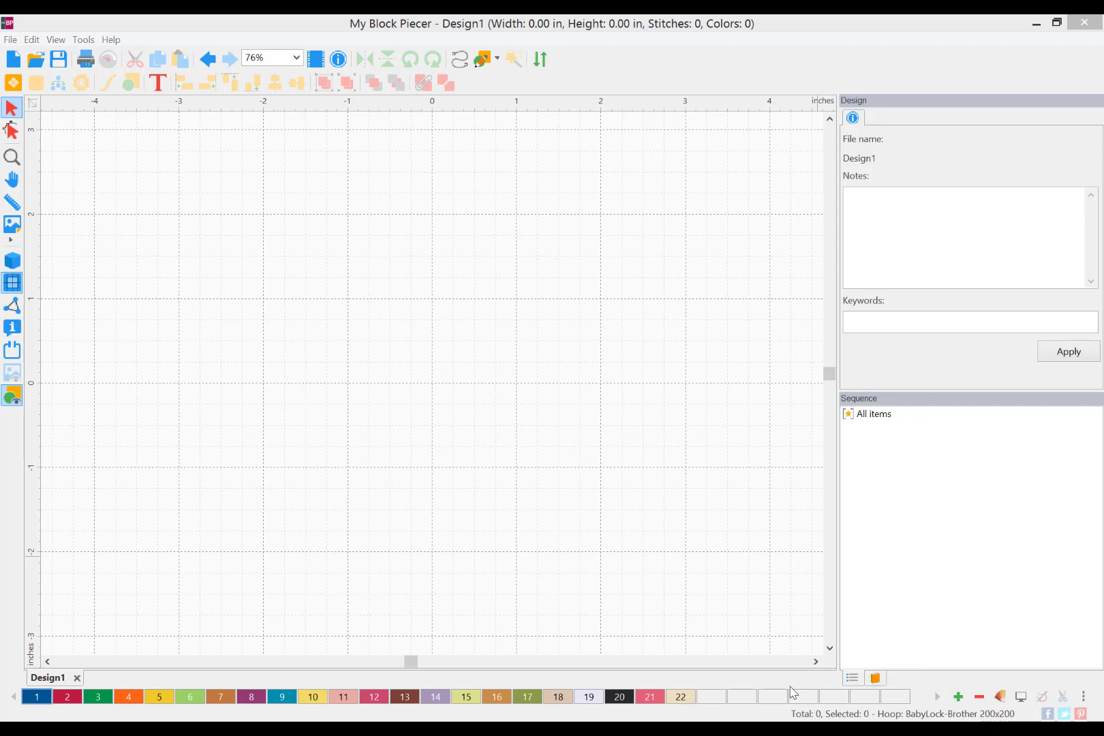
# Open the quilt block library, browse the Eight Patch, Five Patch and Album categories, then settle on Basic.
pyautogui.click(14, 84)
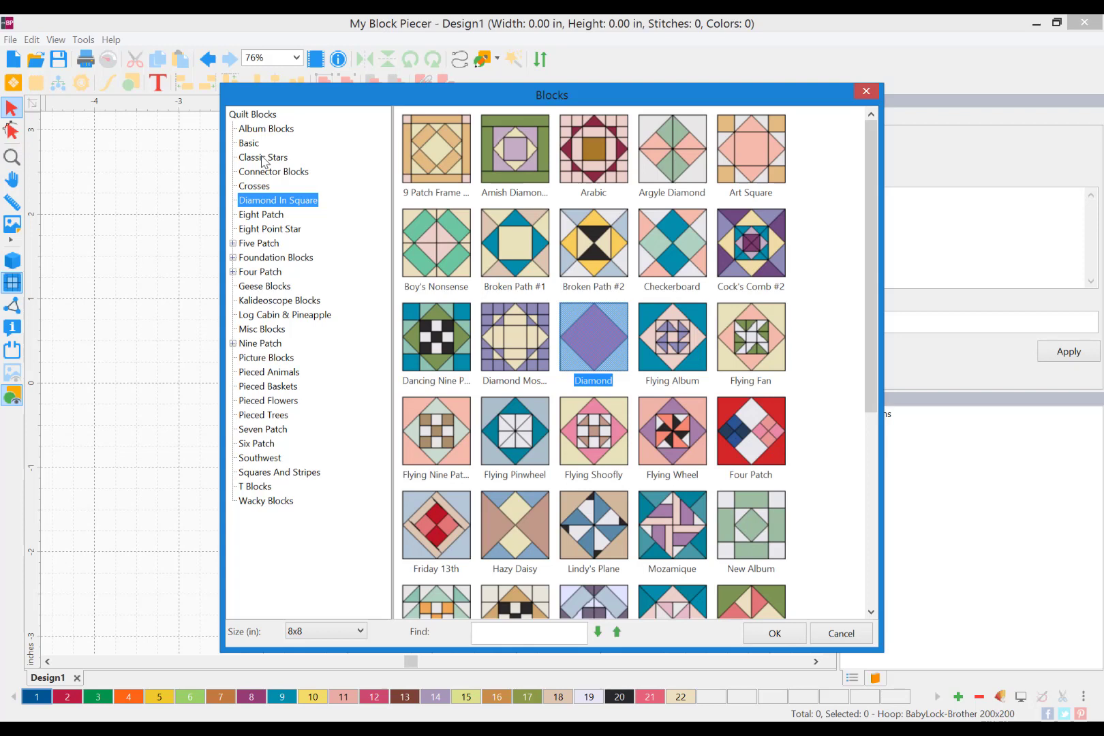
pyautogui.click(270, 216)
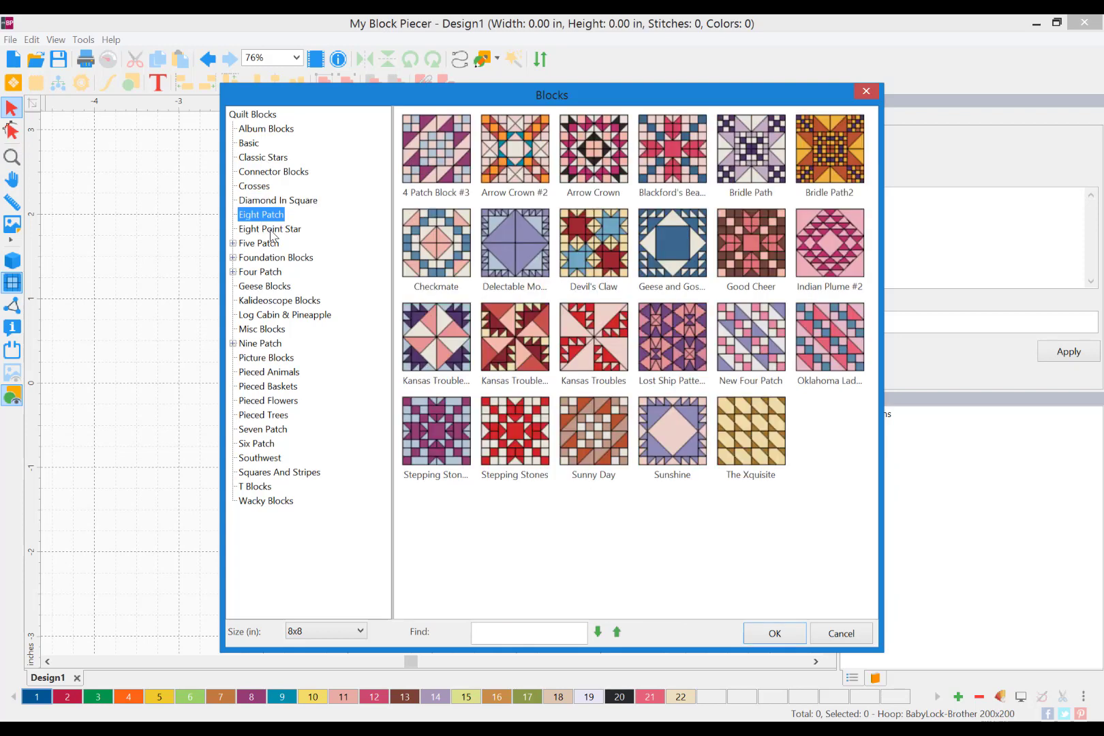
pyautogui.click(270, 229)
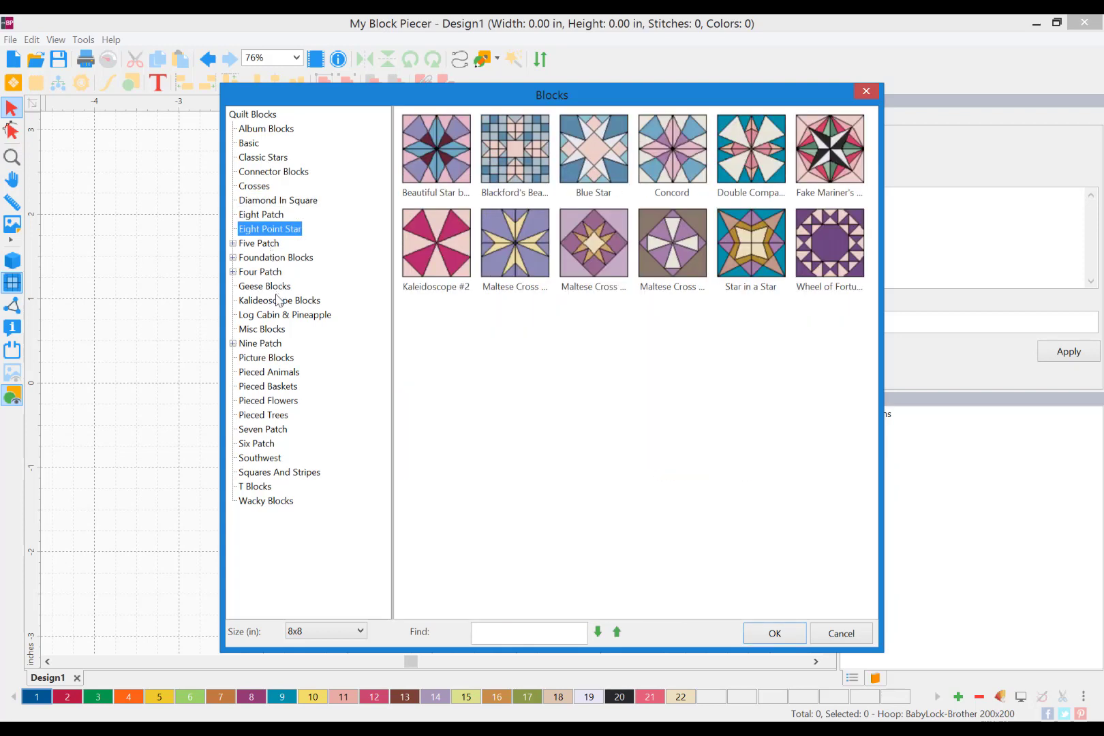
pyautogui.click(232, 243)
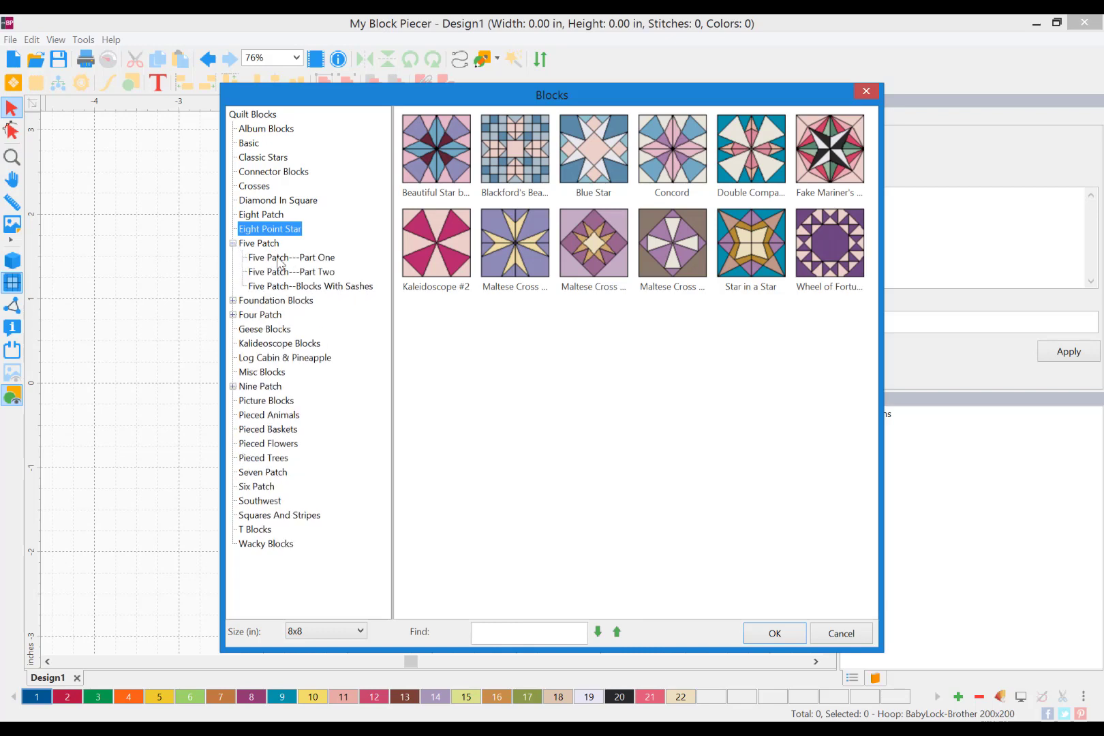
pyautogui.click(280, 259)
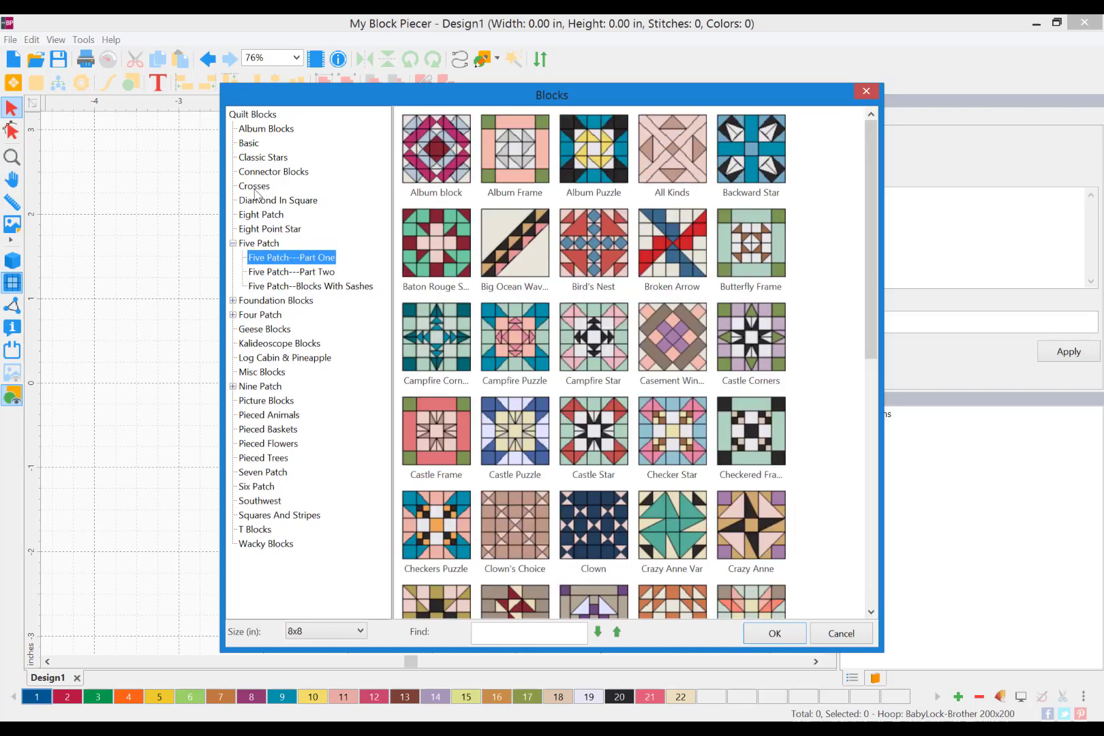
pyautogui.click(266, 129)
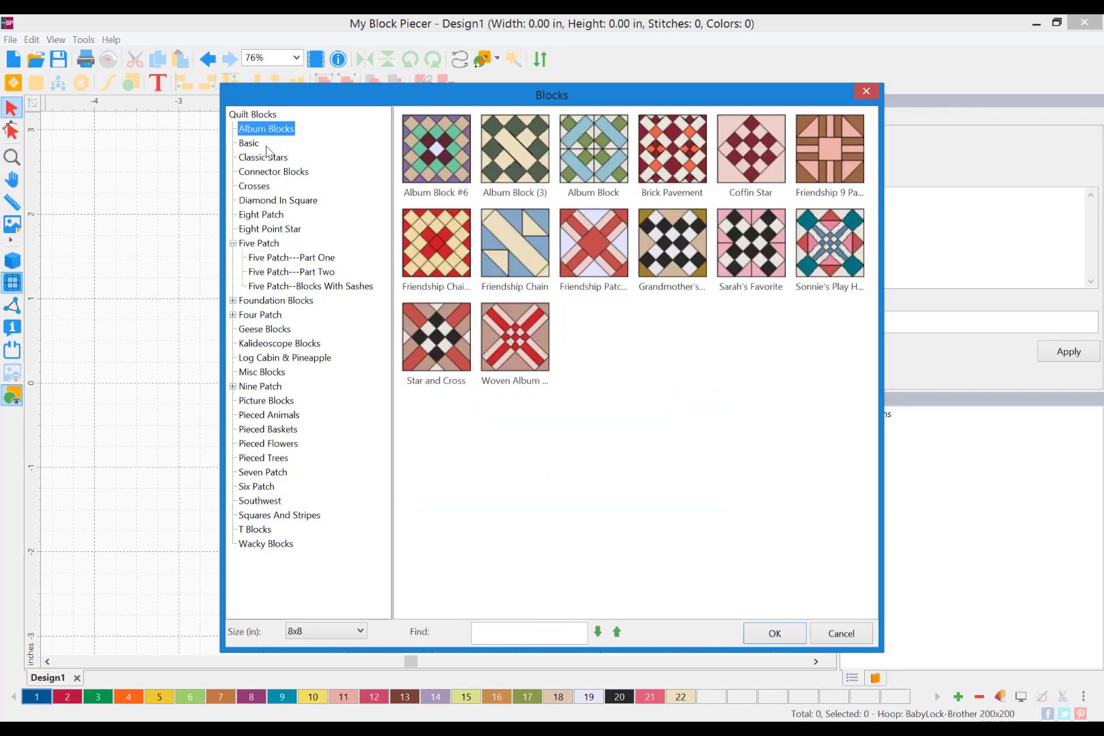
pyautogui.click(268, 144)
pyautogui.click(516, 167)
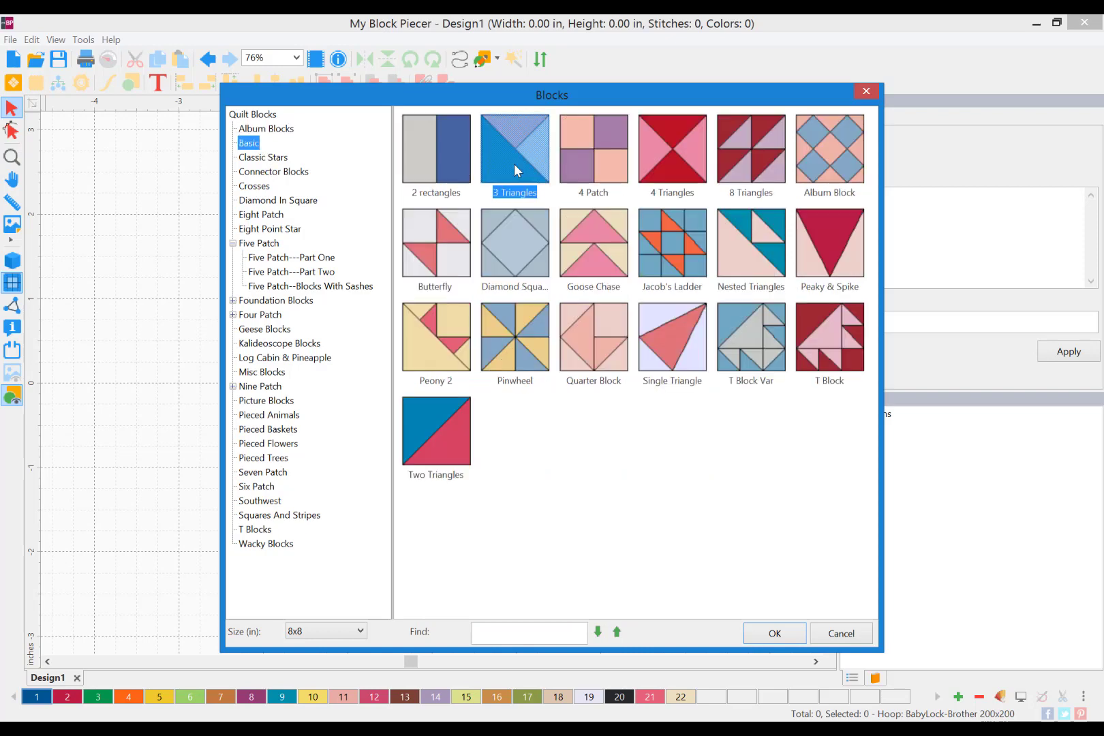
# Choose the Nested Triangles block, set its size to 6x6 inches, and insert it into the design.
pyautogui.click(749, 268)
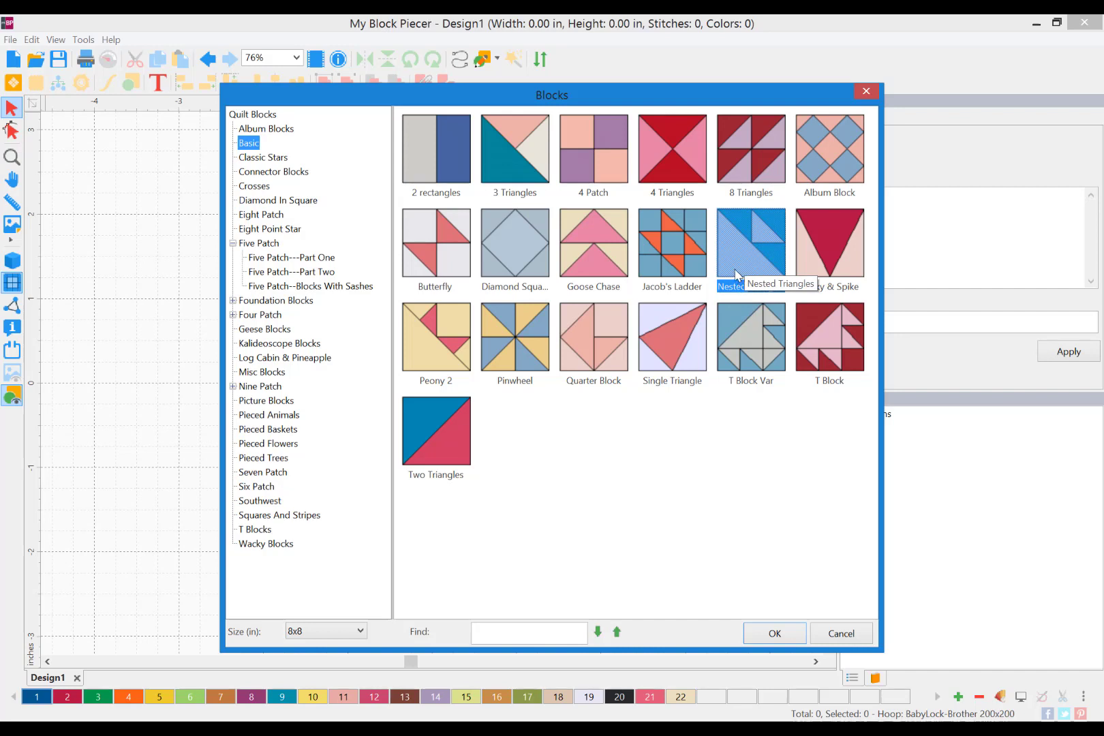
pyautogui.click(312, 633)
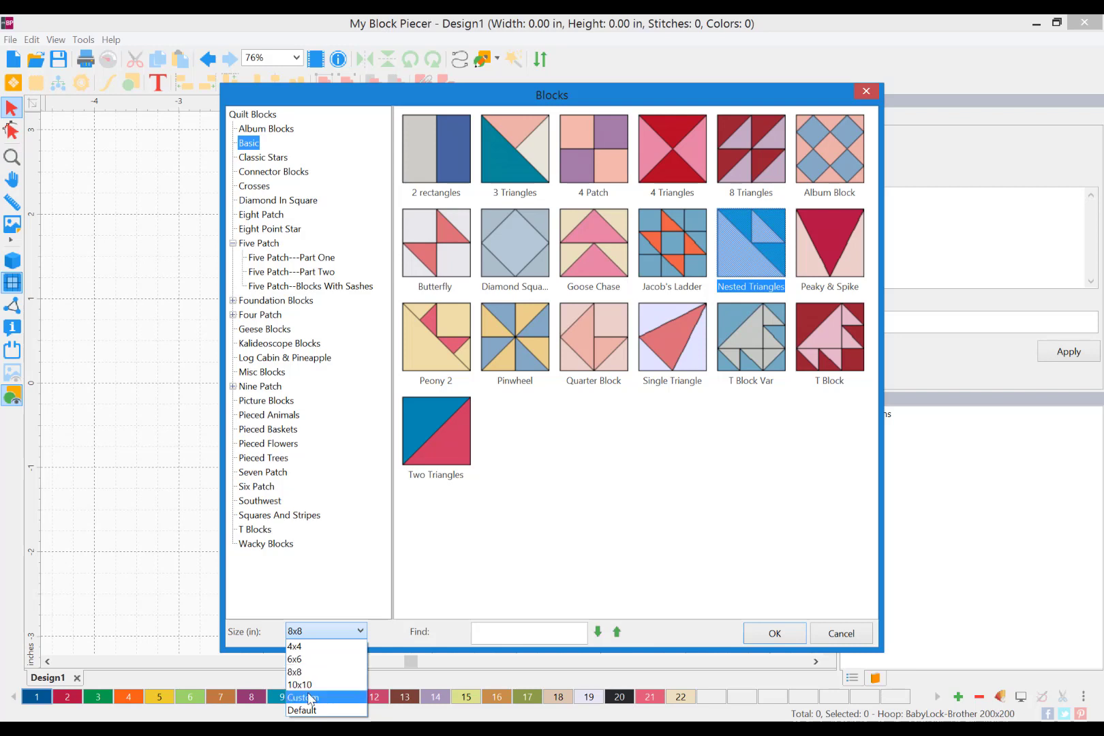
pyautogui.click(314, 698)
pyautogui.click(384, 631)
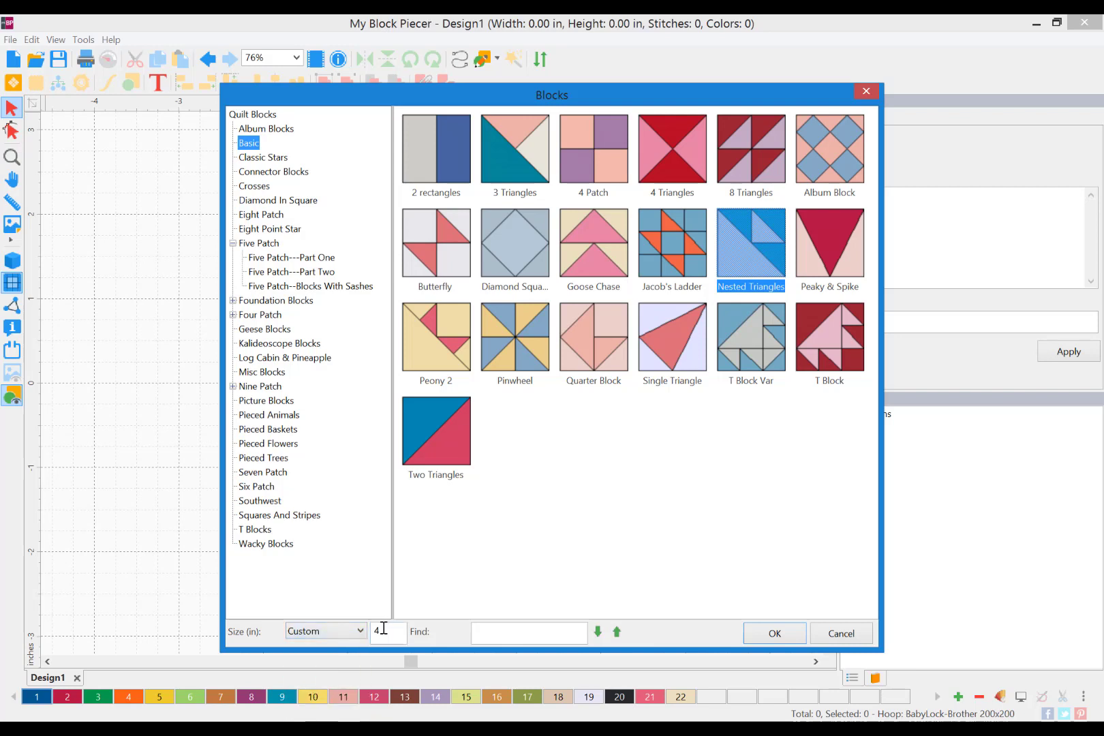
pyautogui.write('4')
pyautogui.moveTo(388, 634); pyautogui.dragTo(364, 634)
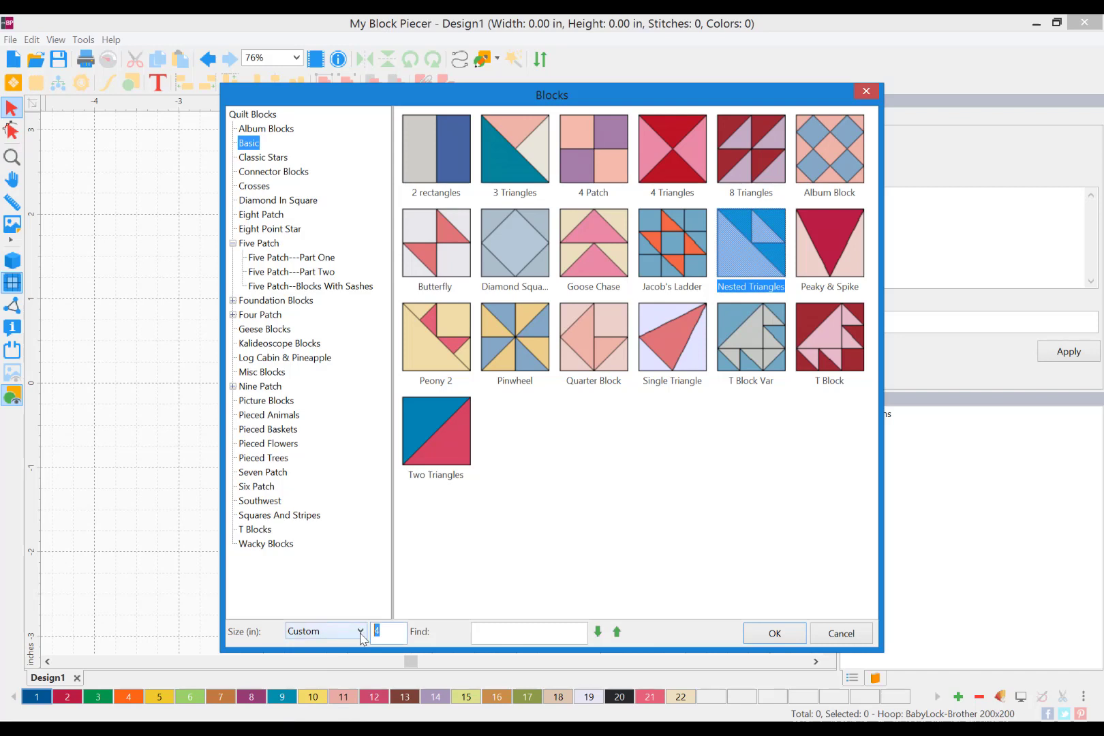
pyautogui.click(333, 639)
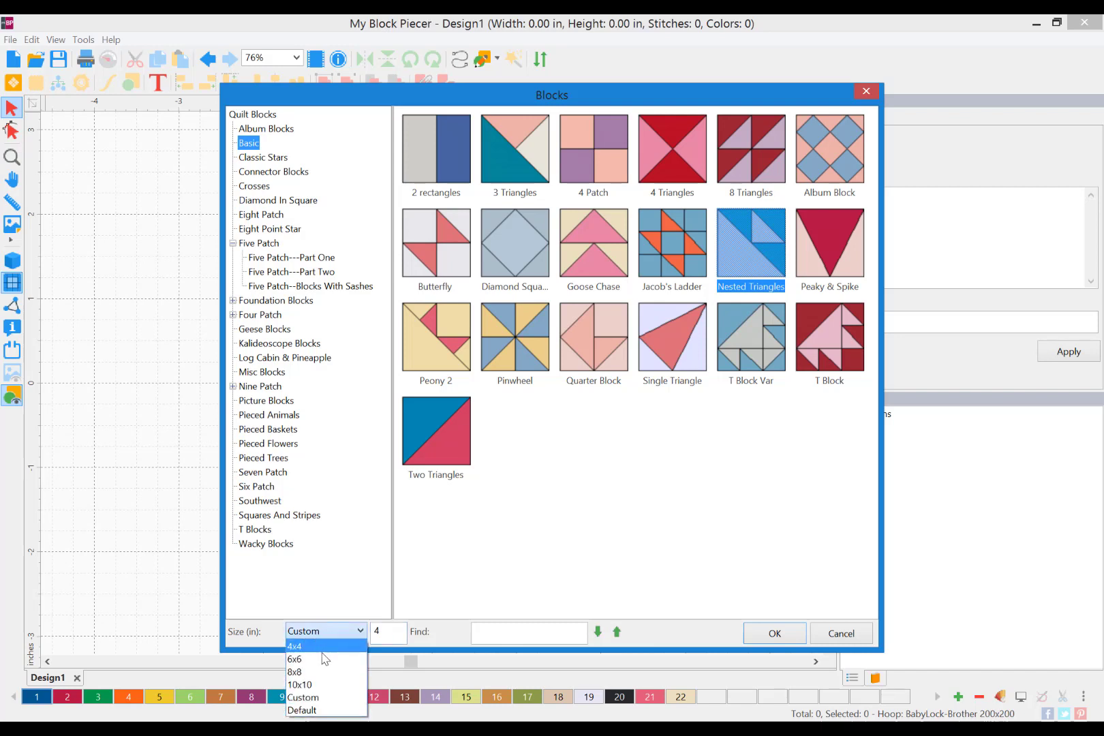
pyautogui.click(323, 661)
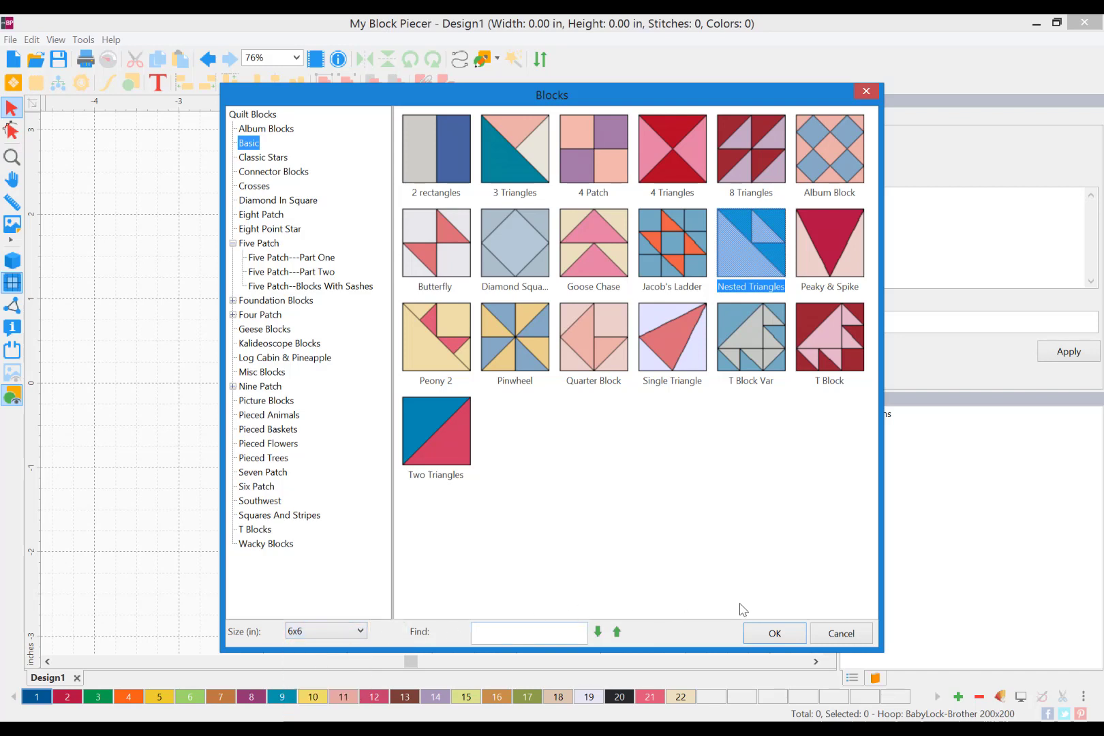
pyautogui.click(775, 633)
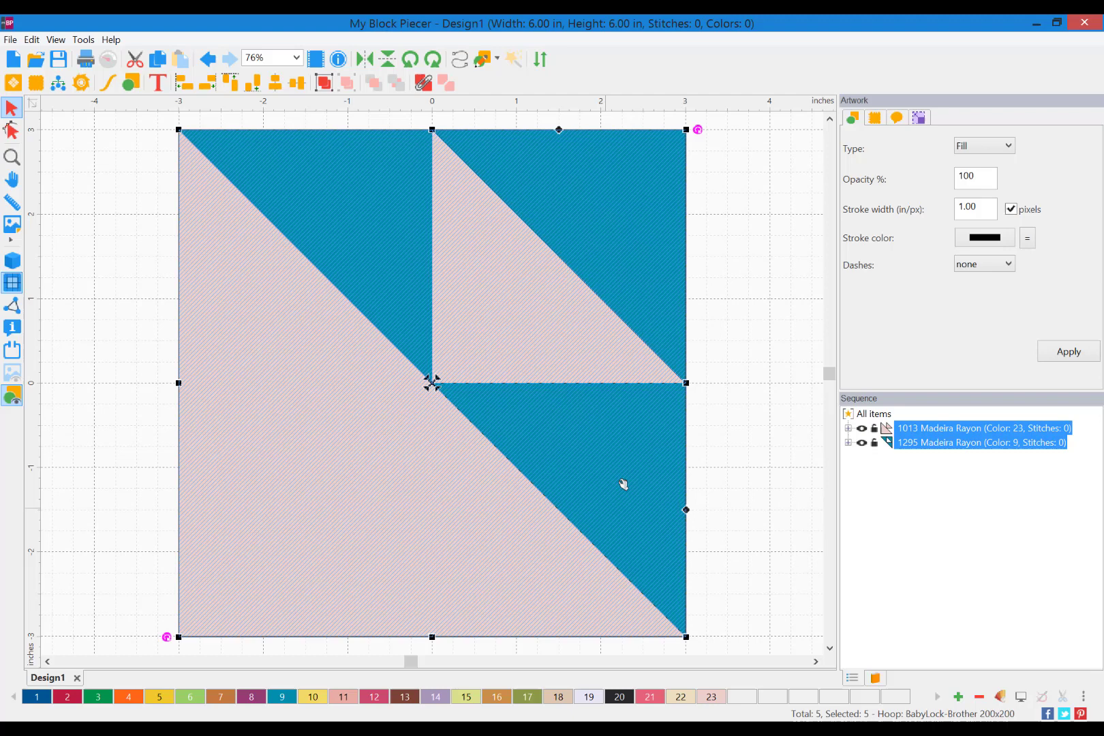
# Show the Transform settings to confirm the block's 6.00 by 6.00 inch width and height.
pyautogui.click(920, 119)
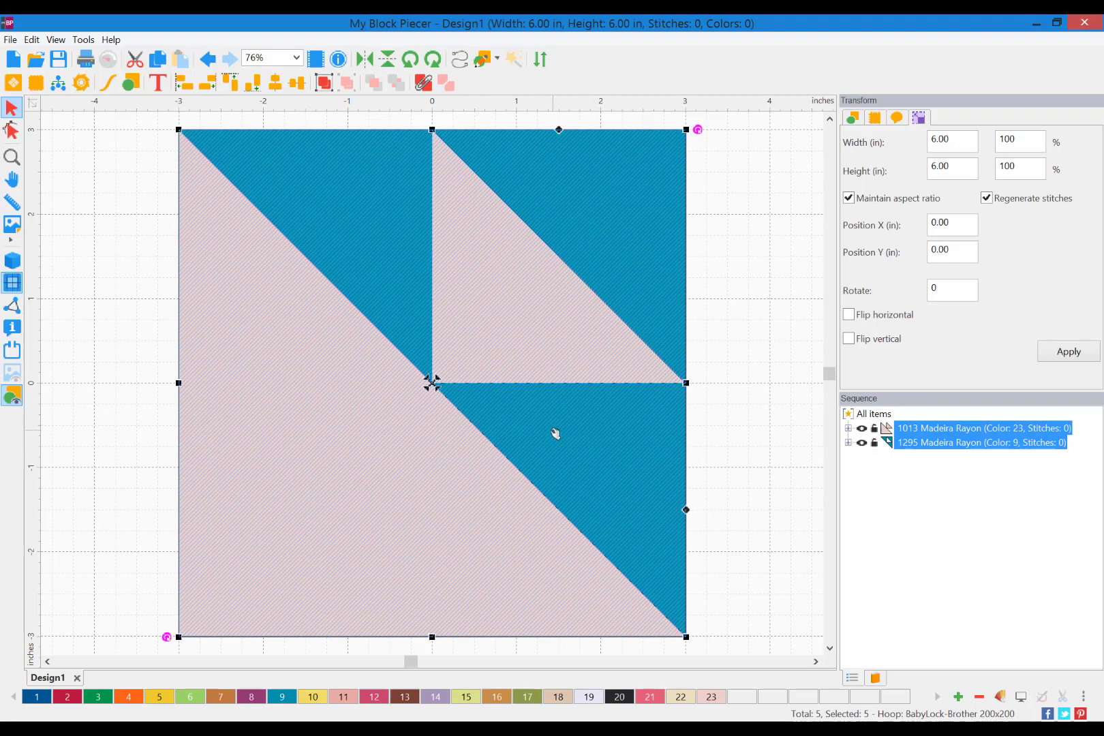
# Open the Workflow and auto-build the block into five numbered piecing units.
pyautogui.click(59, 85)
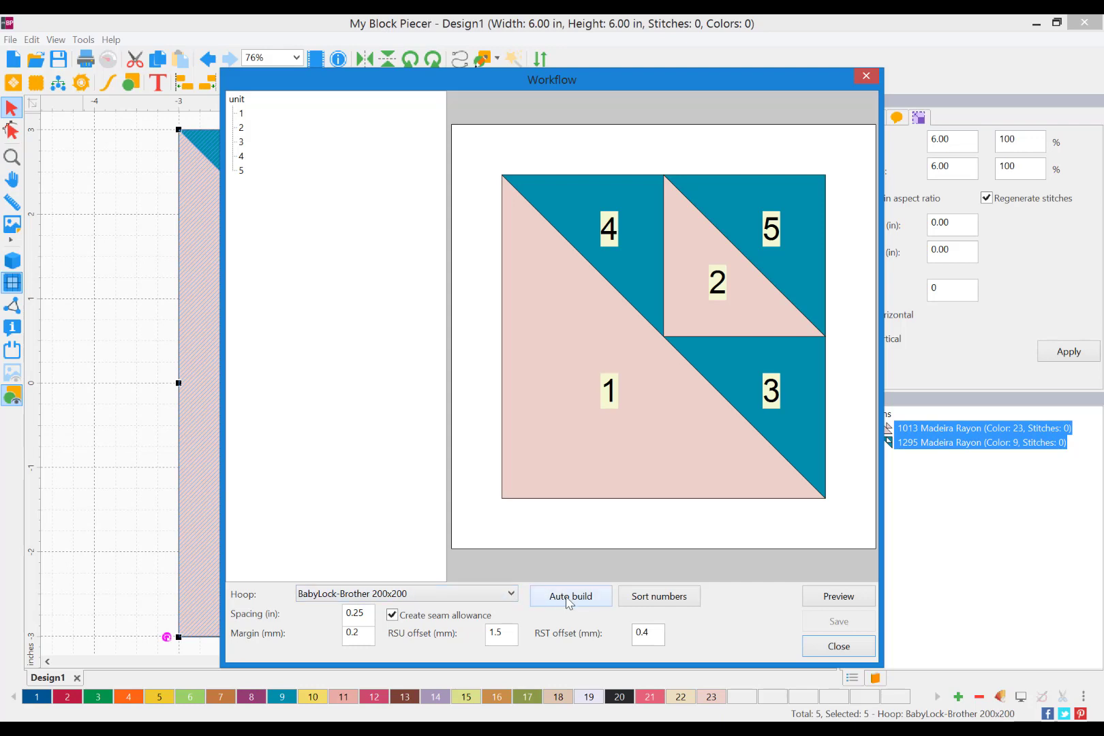
pyautogui.click(569, 600)
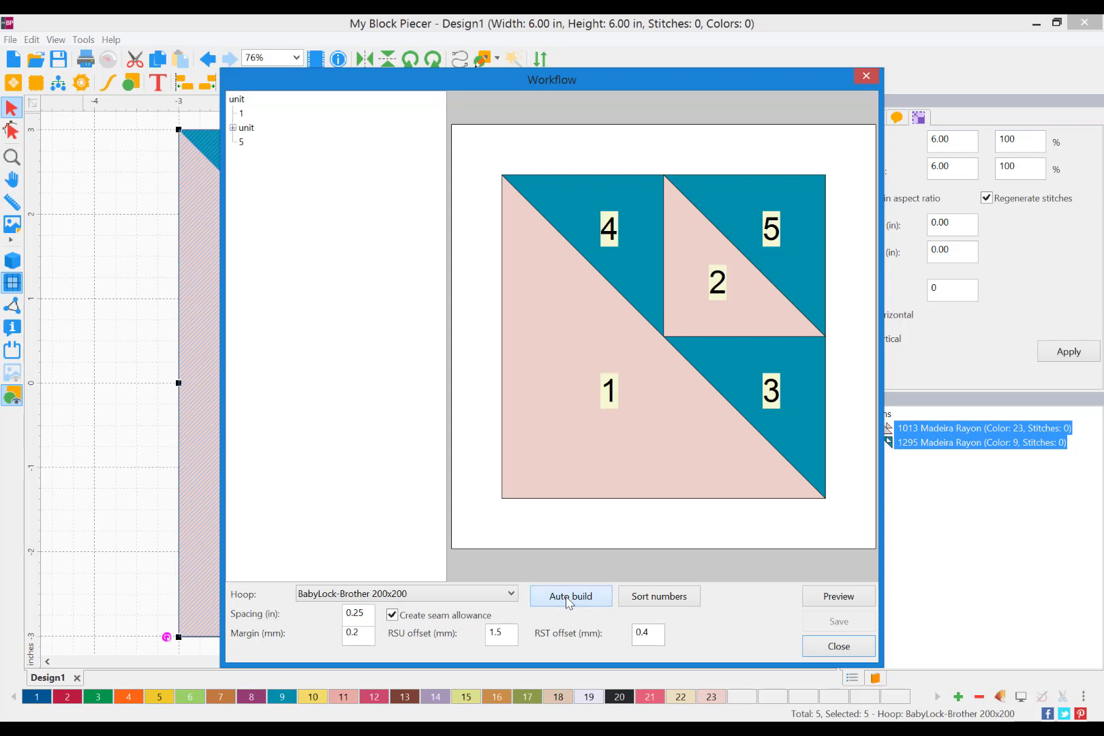
# Sort the piece numbers into sewing order, preview the stitch outlines, and start saving the output.
pyautogui.click(657, 597)
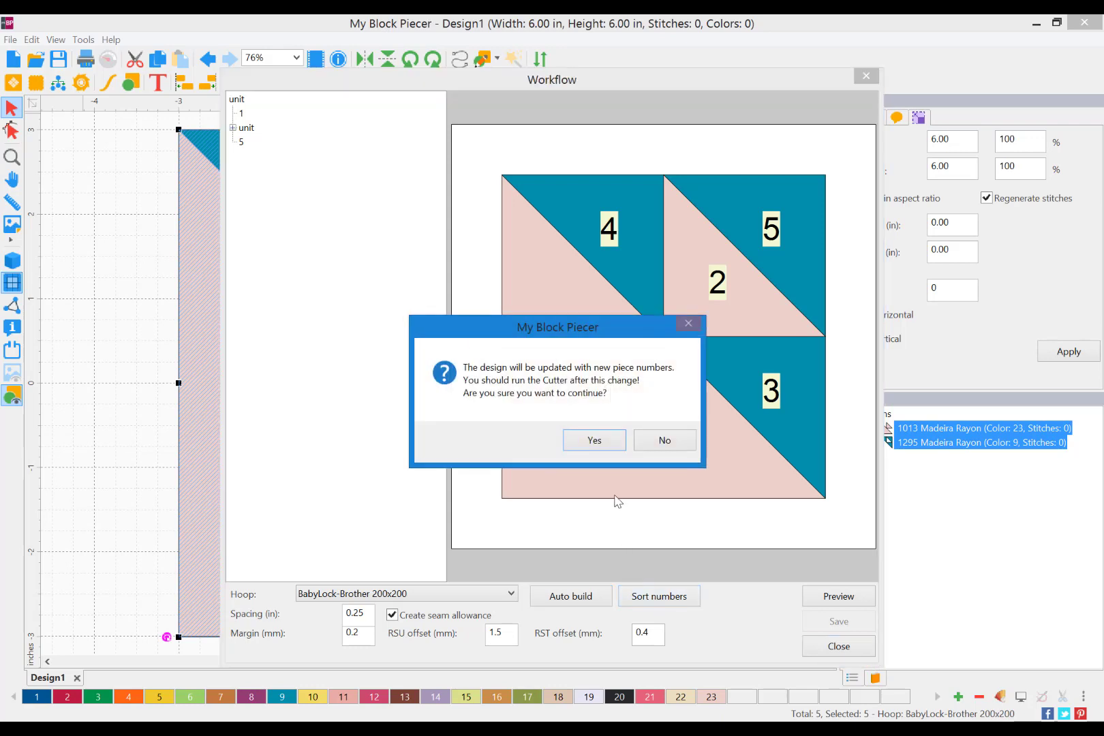
pyautogui.click(590, 441)
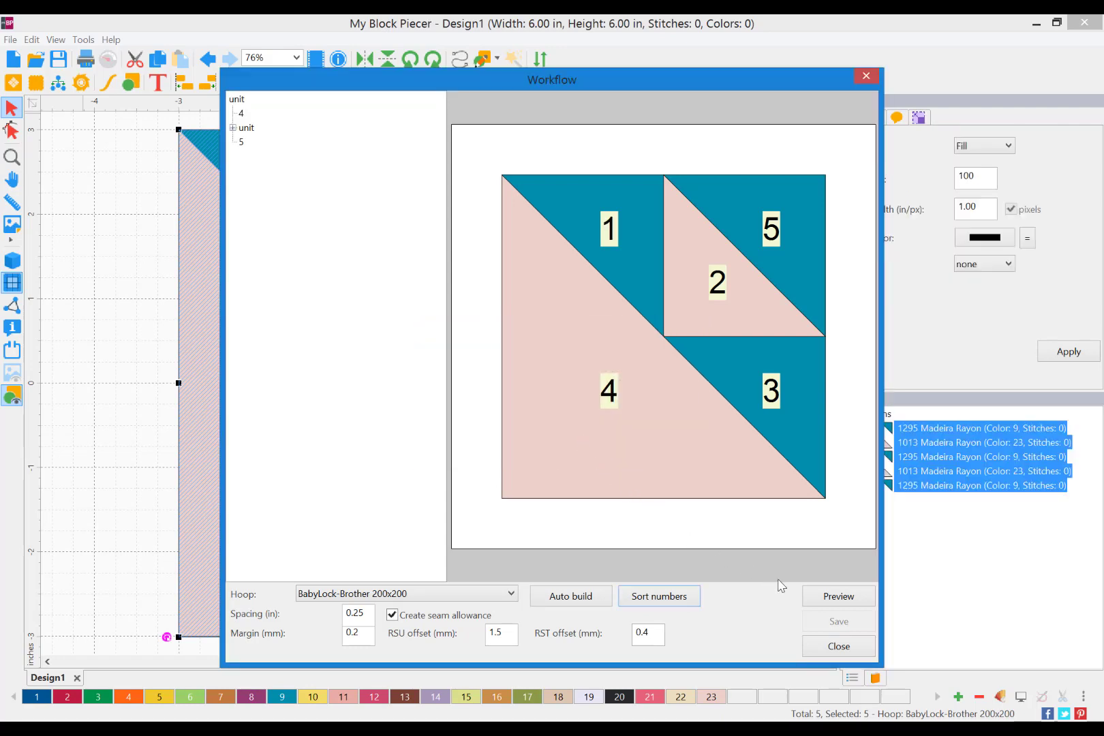
pyautogui.click(824, 598)
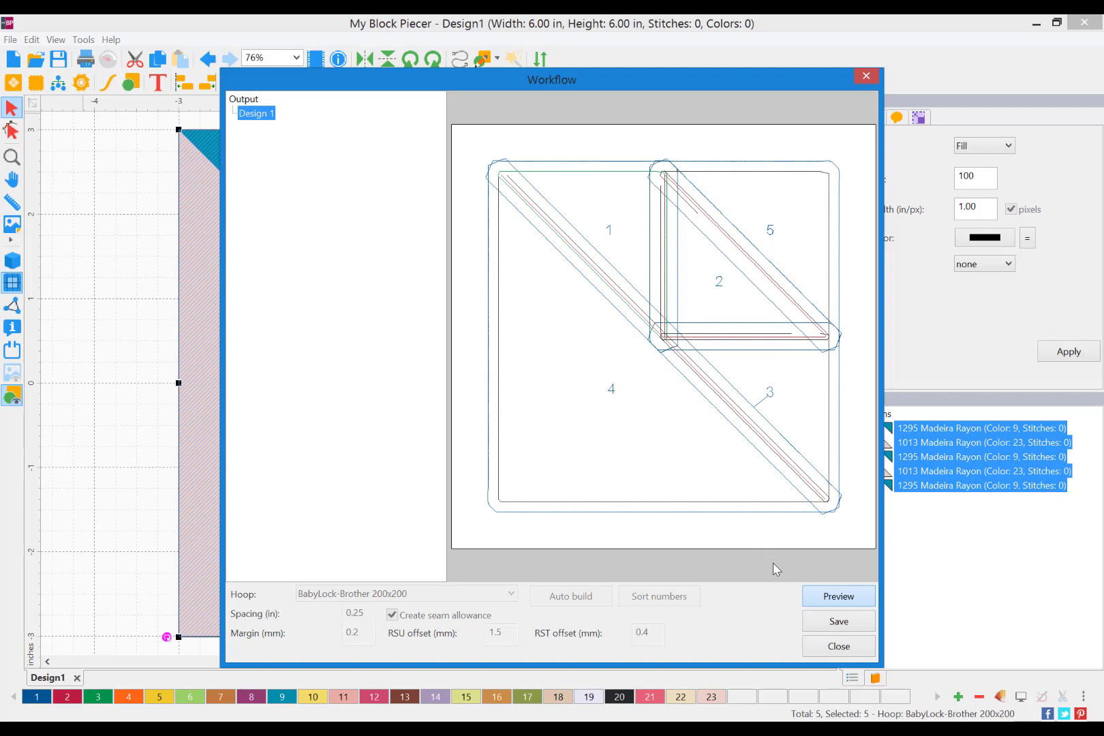
pyautogui.click(839, 621)
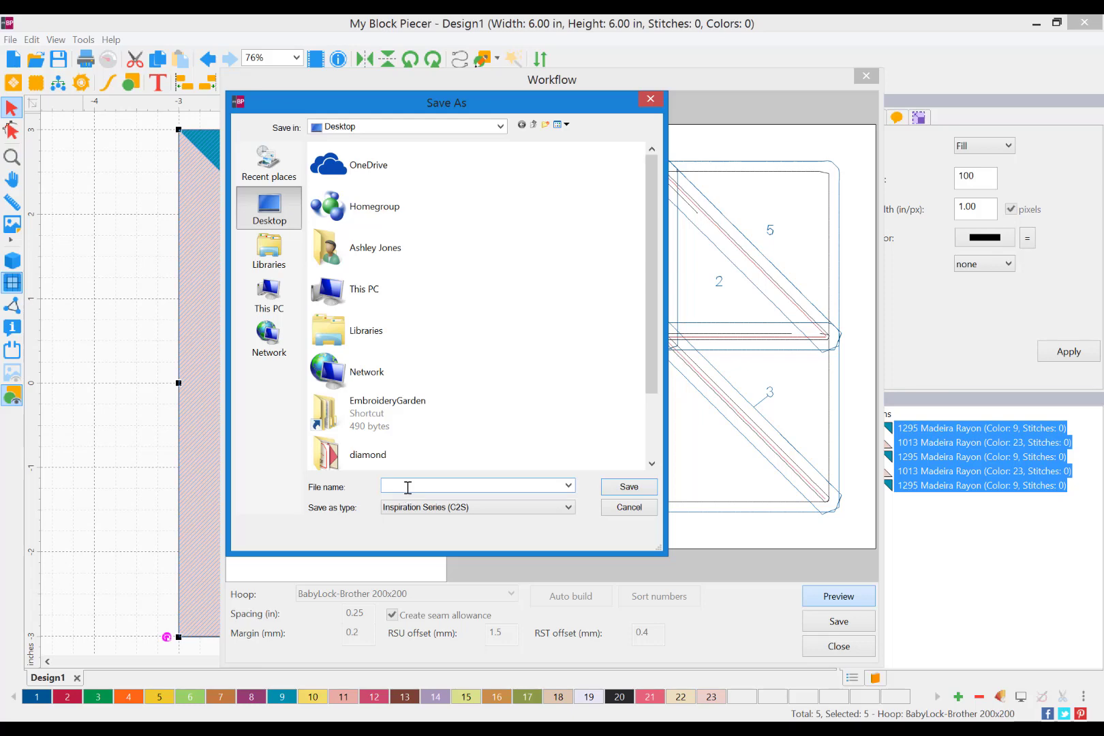
# Choose the Baby Lock/Brother/Bernina PES v9 format, enter a file name starting 'Nest', and save.
pyautogui.click(417, 510)
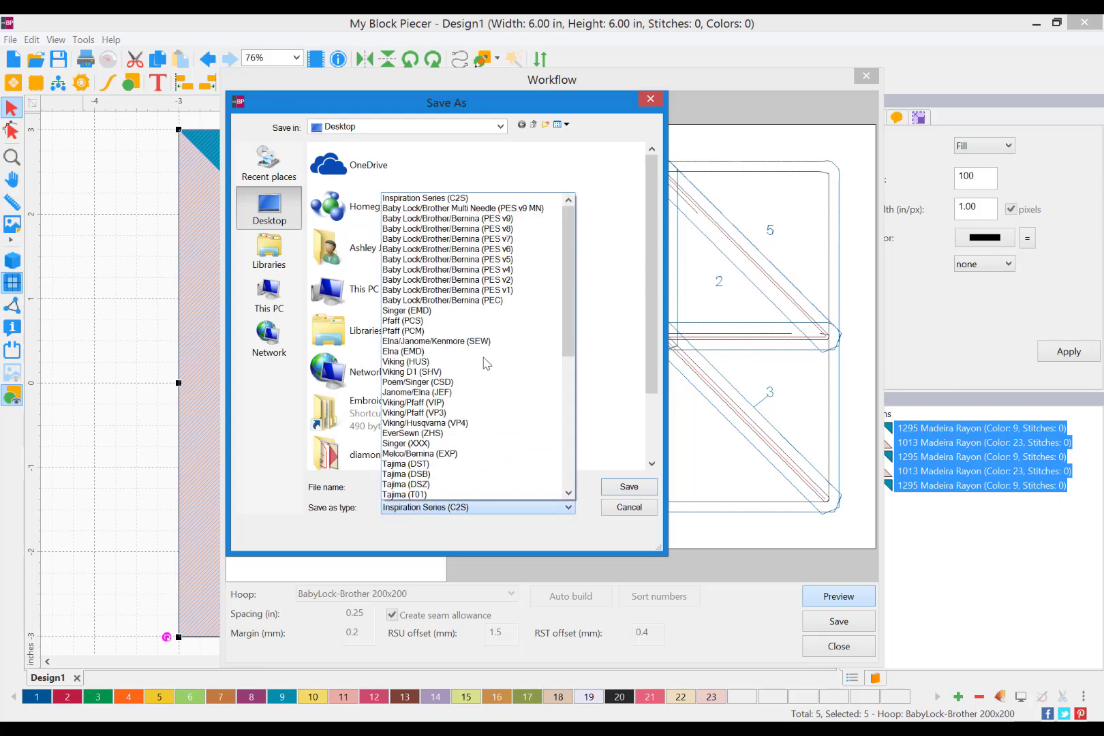
pyautogui.click(504, 219)
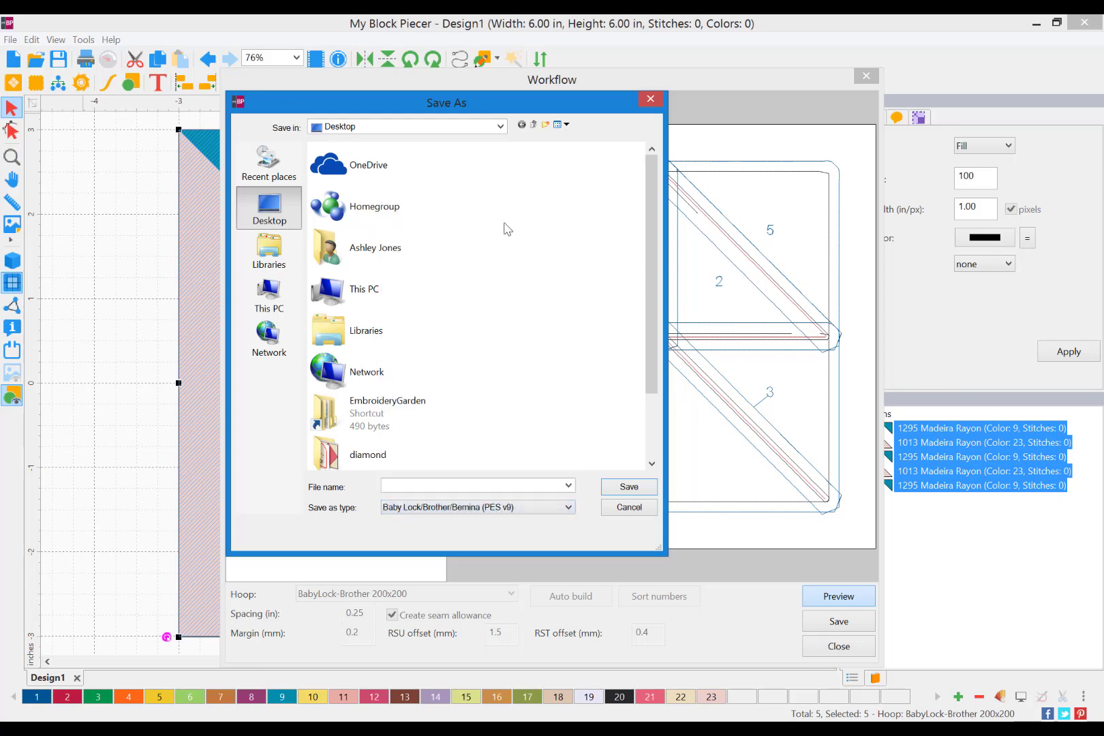
pyautogui.click(407, 486)
pyautogui.write('NestTri')
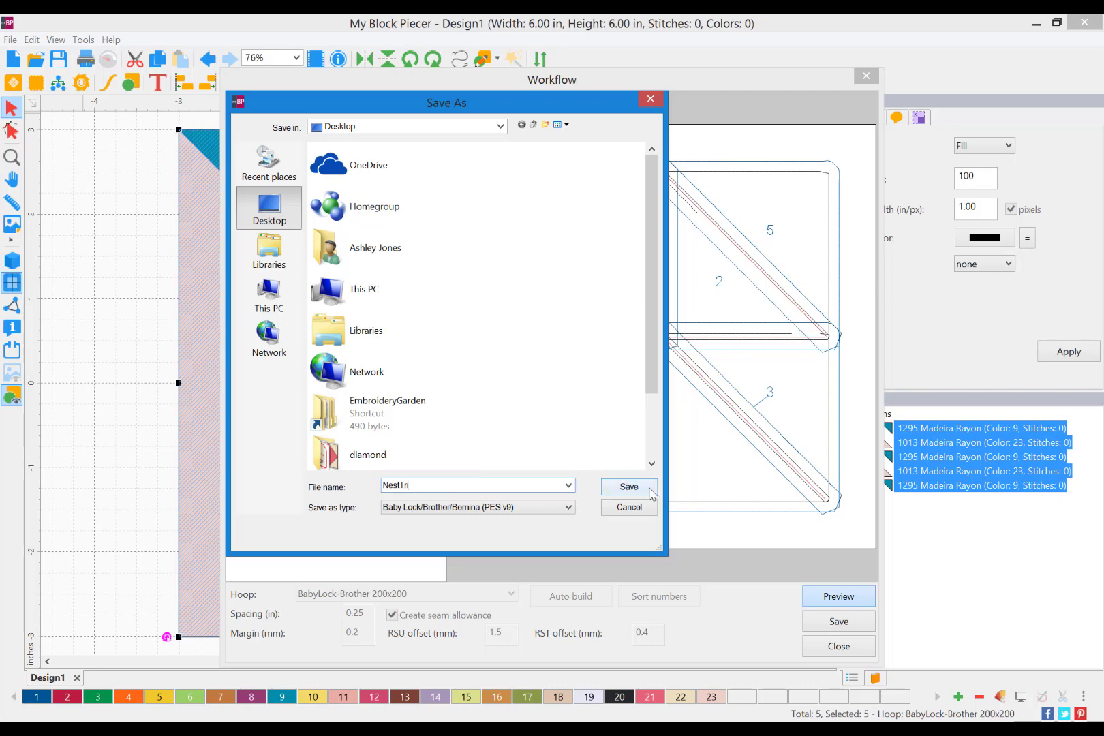
pyautogui.click(629, 488)
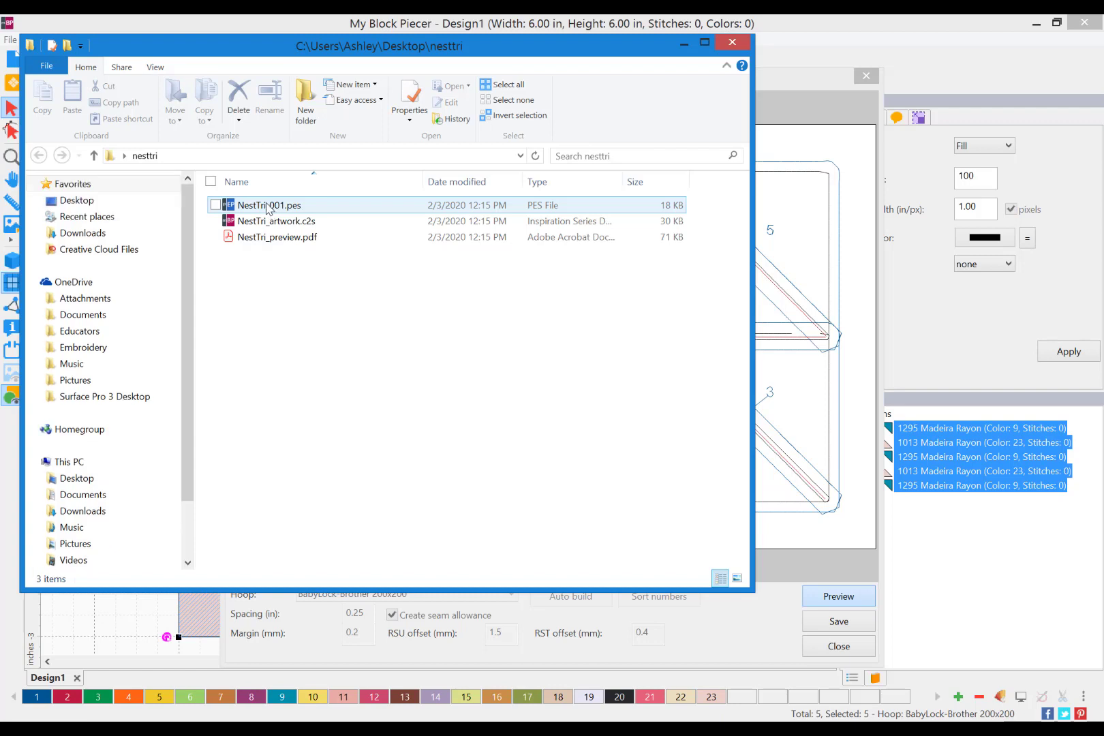
# Open NestTri_preview.pdf from the nesttri folder in Acrobat.
pyautogui.click(266, 243)
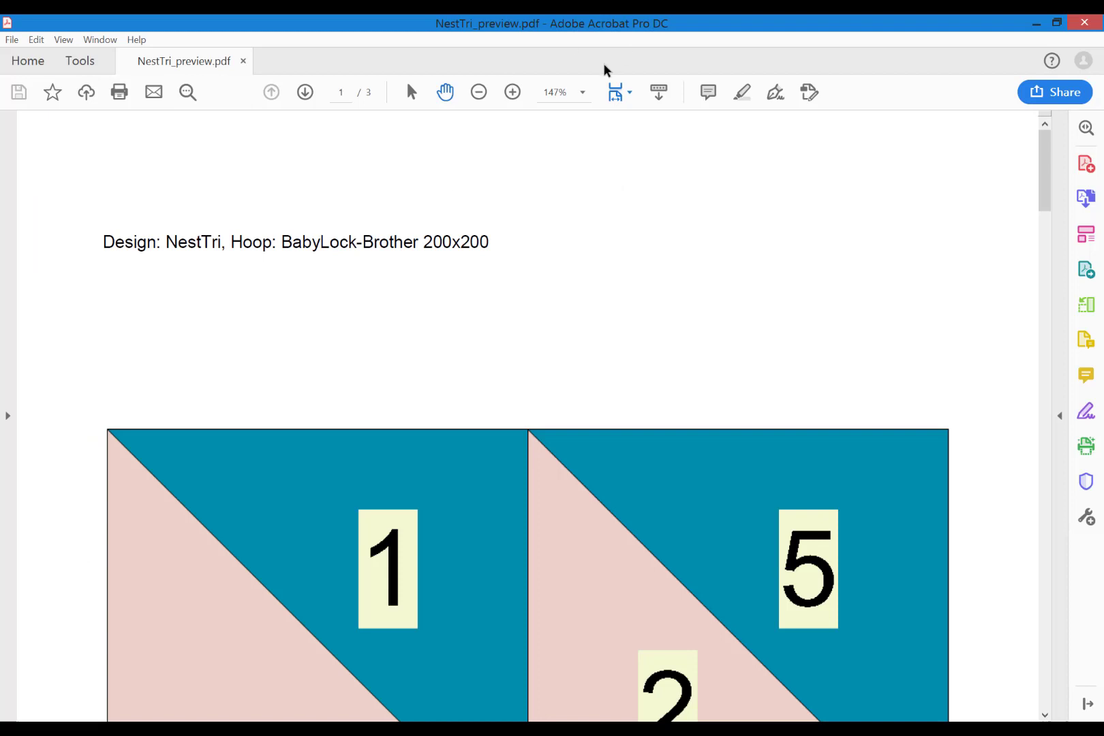
# Set the PDF zoom to 100% and scroll down through page 1 to the page 2 stitch drawing.
pyautogui.click(582, 93)
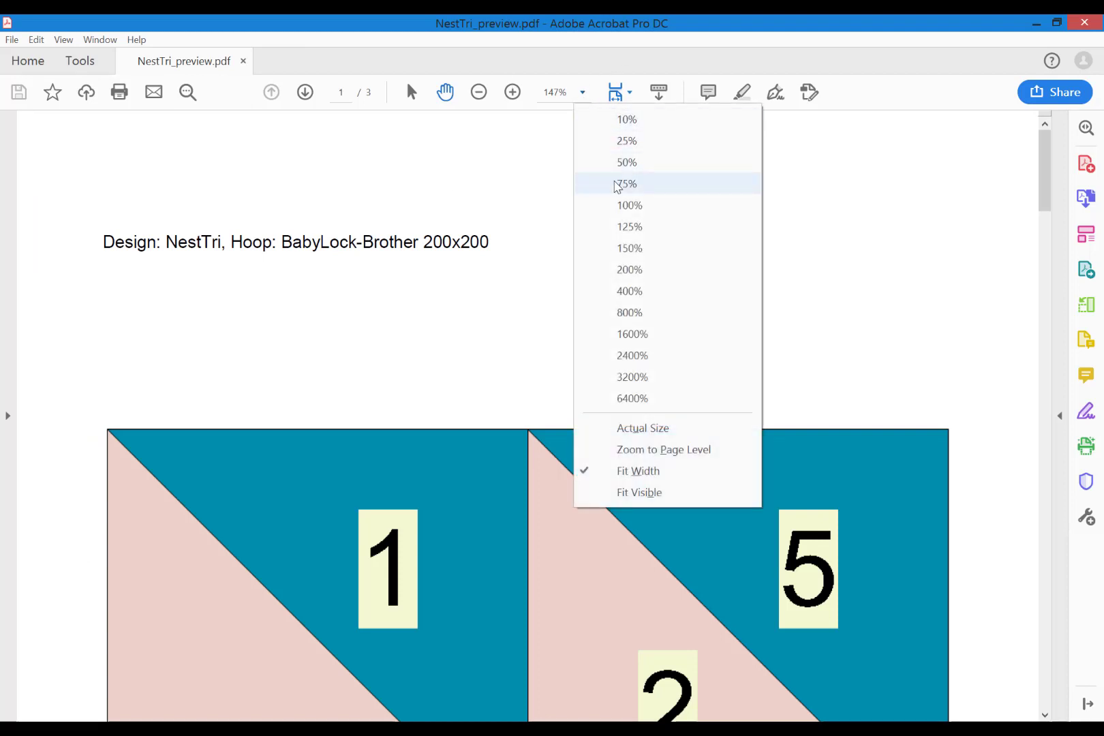
pyautogui.click(626, 210)
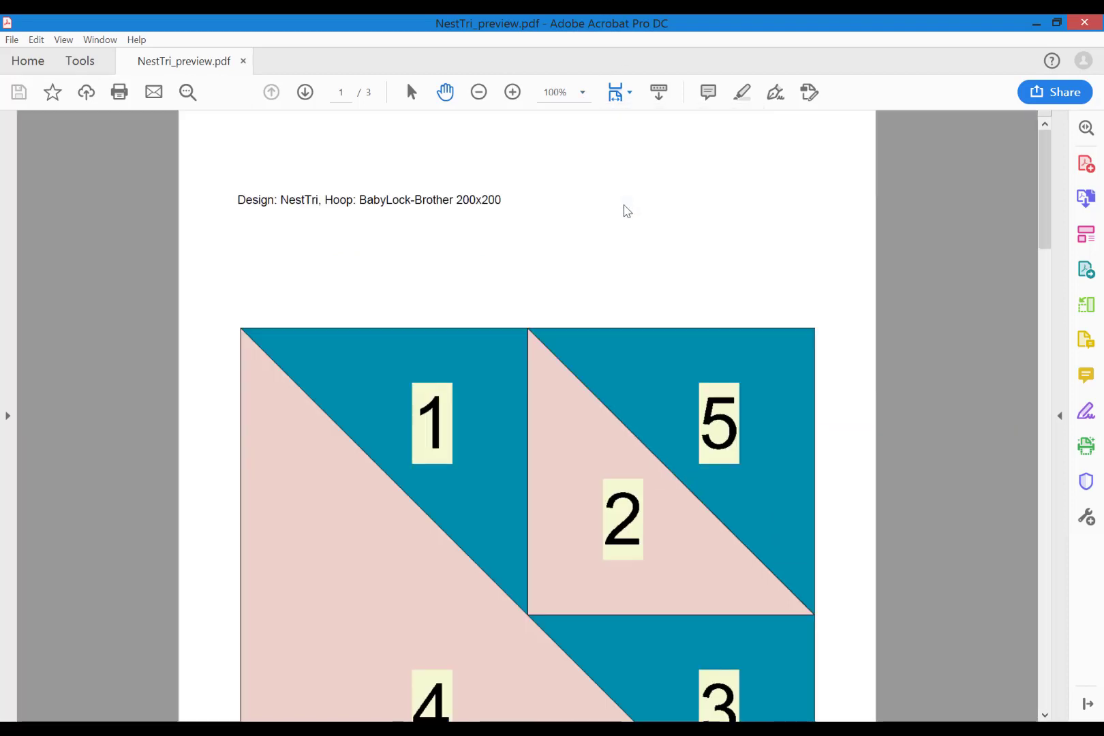
pyautogui.scroll(-2, 613, 202)
pyautogui.scroll(-2, 611, 199)
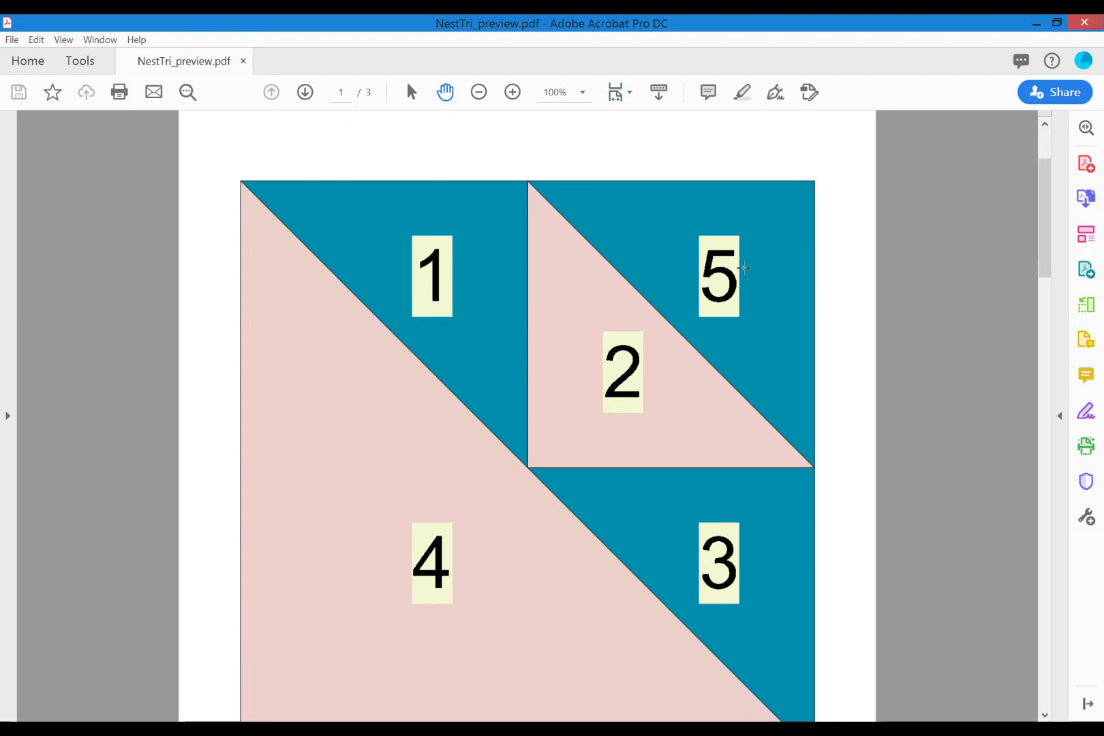
pyautogui.scroll(-5, 744, 266)
pyautogui.scroll(-15, 744, 272)
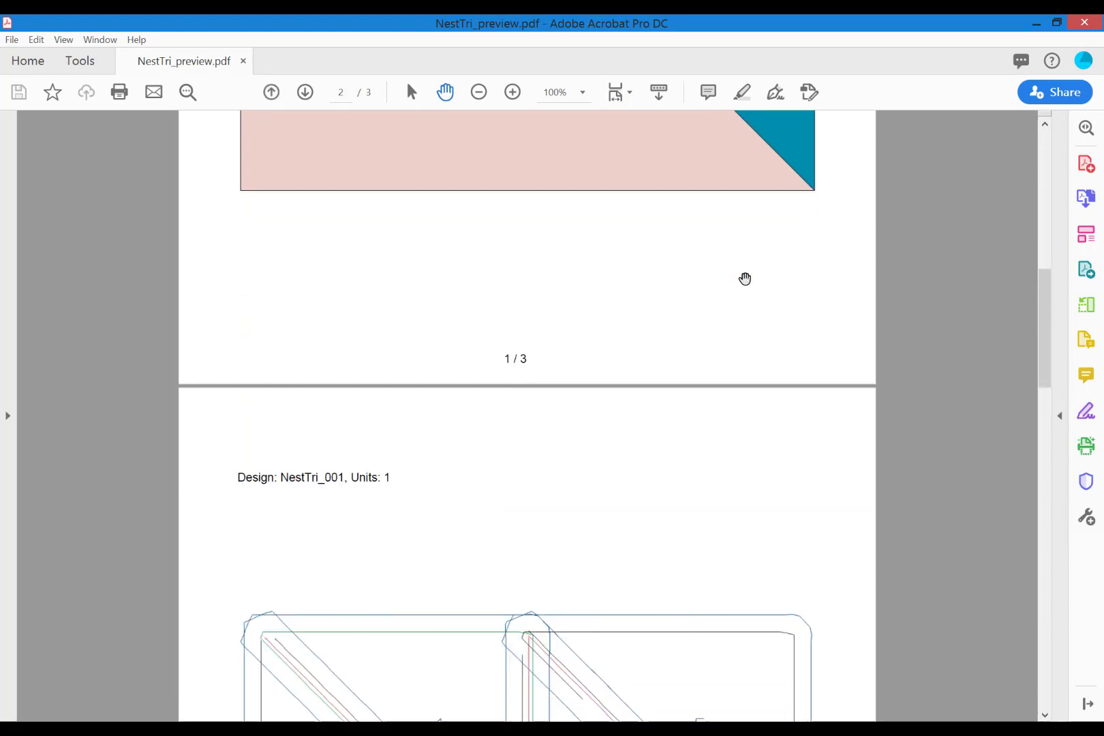
pyautogui.scroll(-2, 753, 274)
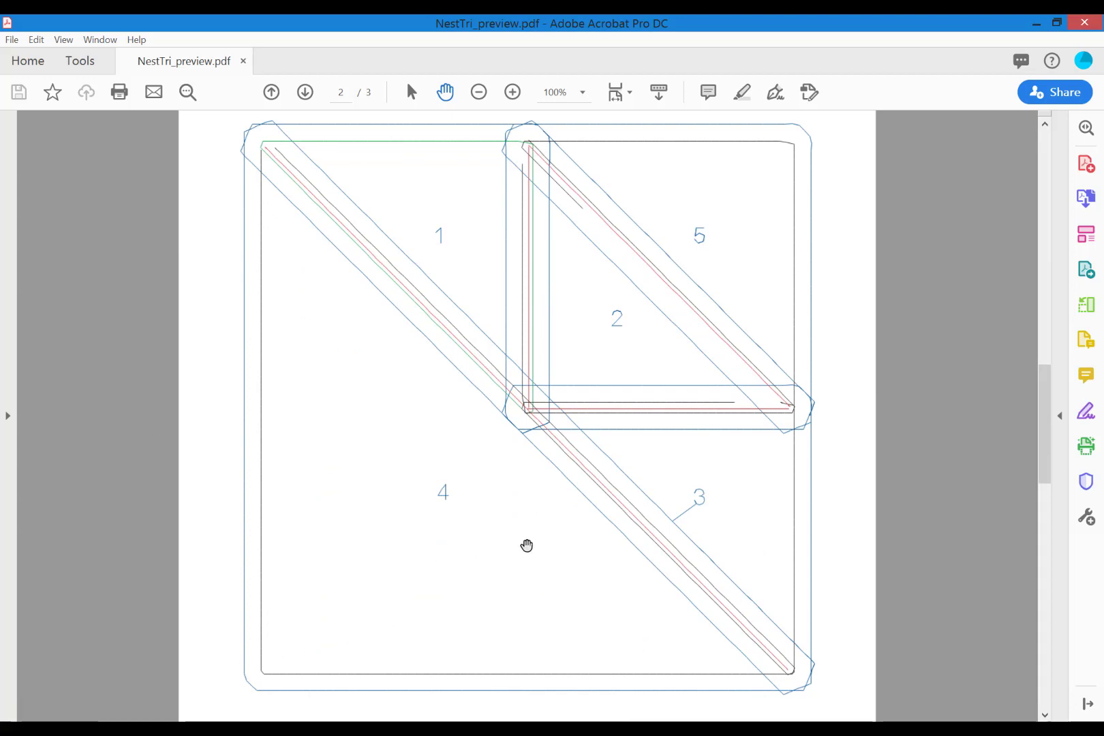
pyautogui.scroll(-2, 532, 549)
# Scroll down to the page 3 colour analysis listing all ten stitch steps.
pyautogui.scroll(-8, 532, 551)
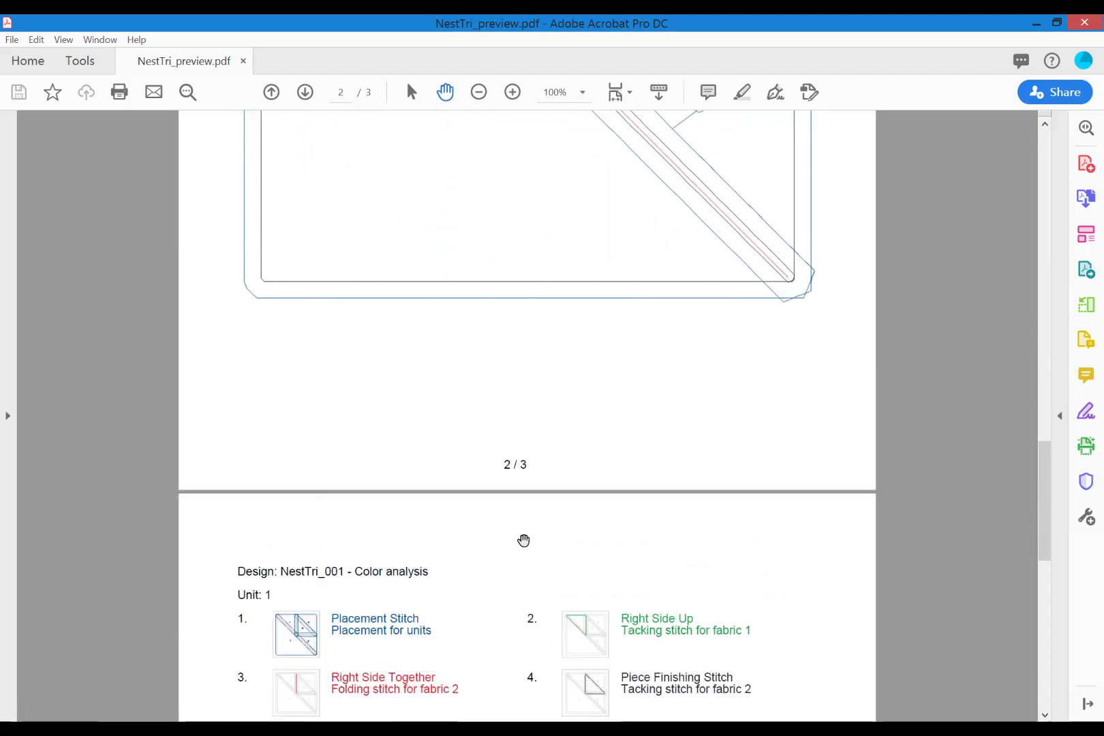
pyautogui.scroll(-2, 521, 540)
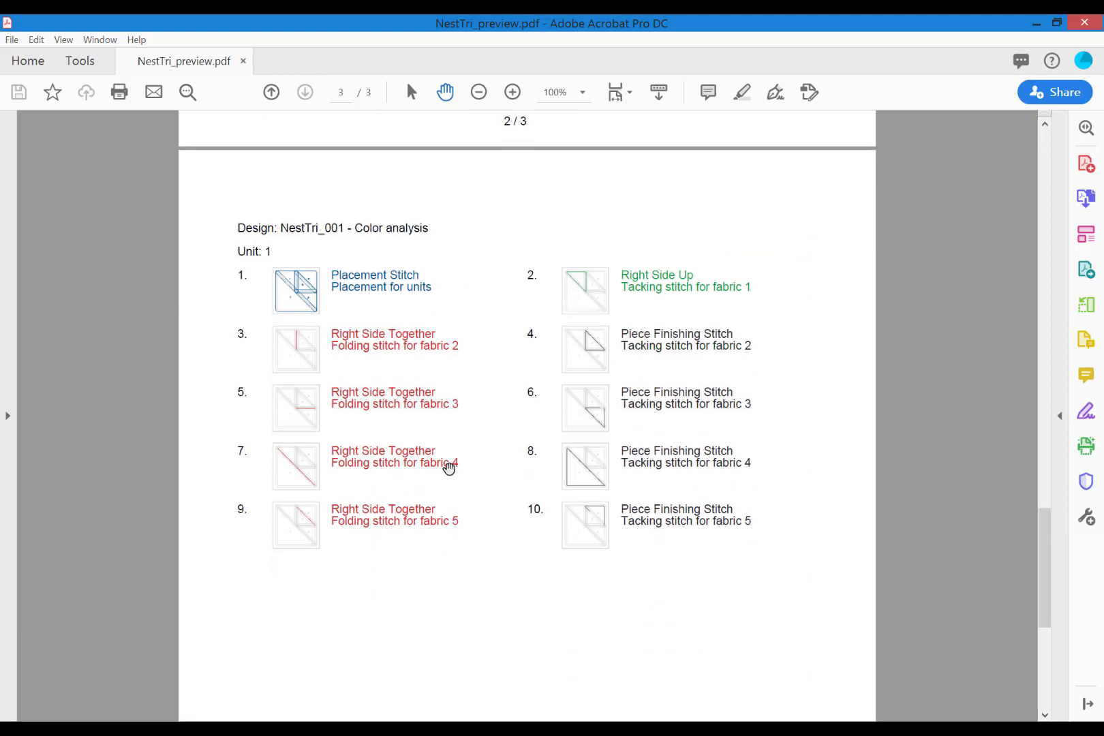